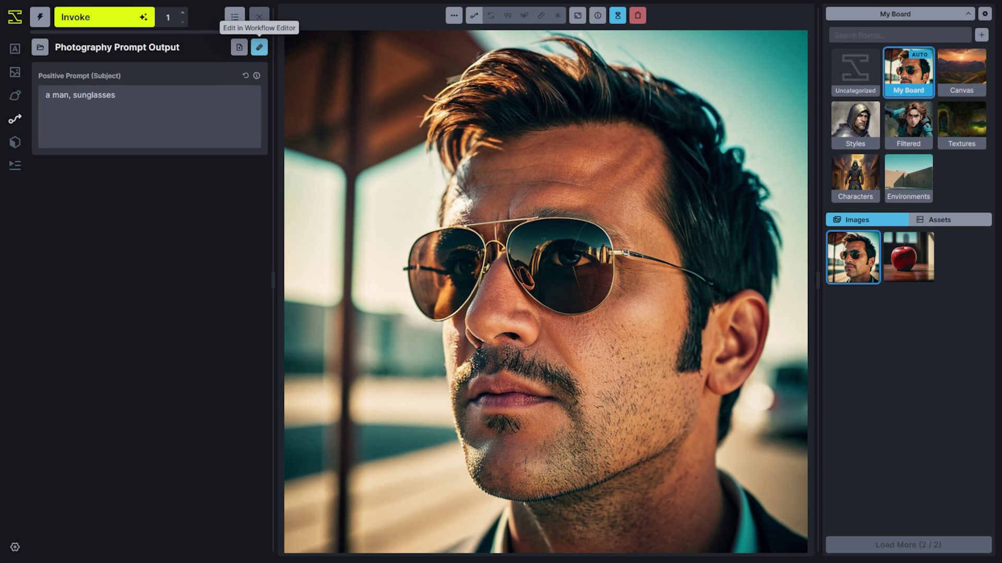
- Open the Photography Prompt Output workflow's node graph in the workflow editor
{"action": "left_click", "coordinate": [259, 47]}
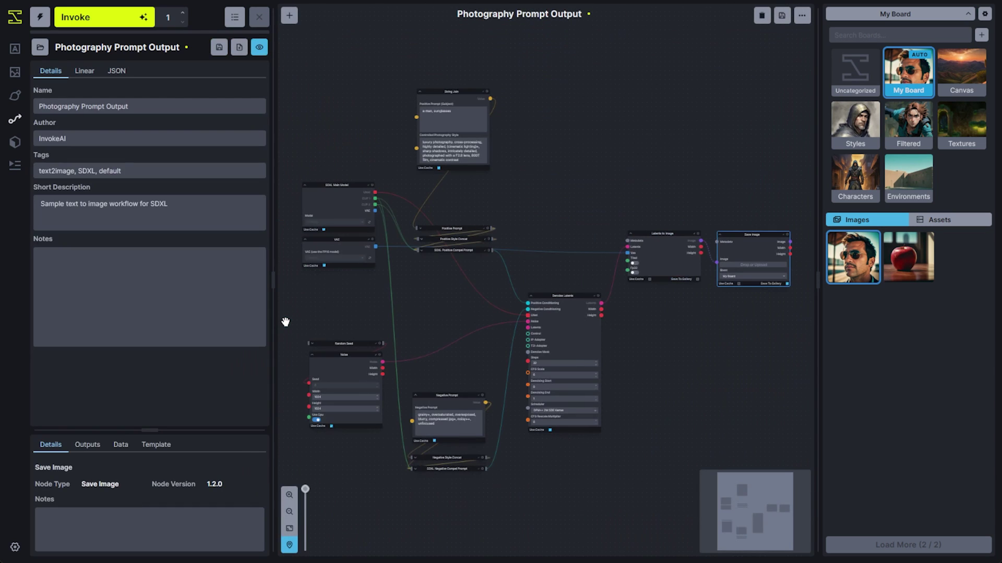
- Add the SDXL Main Model's model field to the workflow form, placed above Positive Prompt
{"action": "left_click", "coordinate": [84, 71]}
{"action": "left_click", "coordinate": [310, 218]}
{"action": "scroll", "coordinate": [310, 218], "scroll_direction": "up", "scroll_amount": 5}
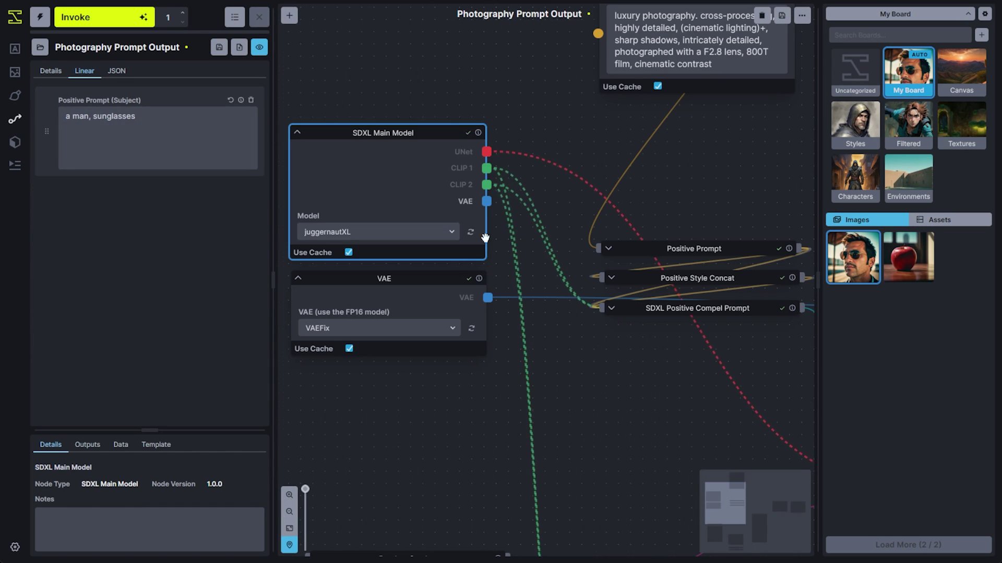
{"action": "left_click", "coordinate": [471, 218]}
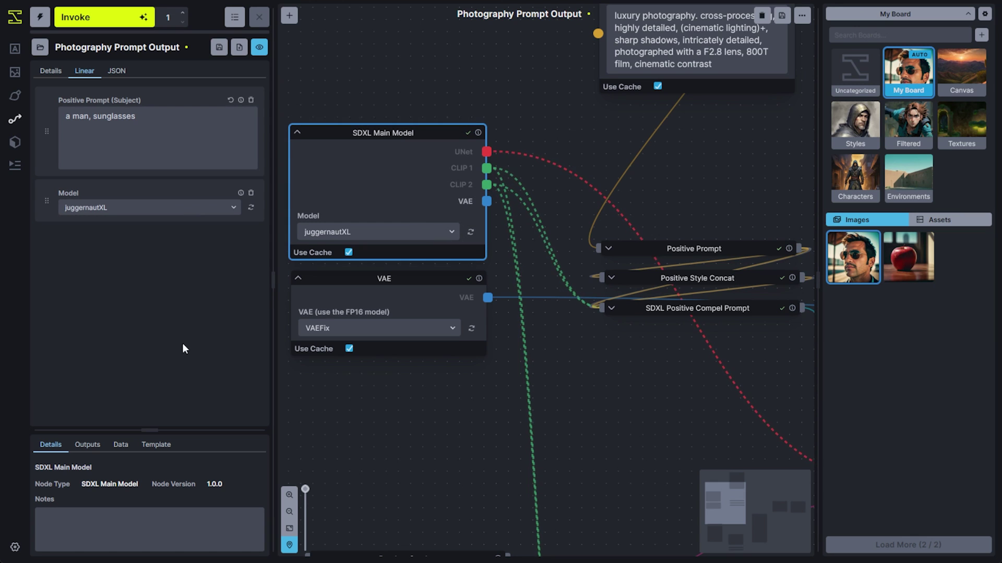
{"action": "left_click_drag", "start_coordinate": [46, 201], "coordinate": [46, 110]}
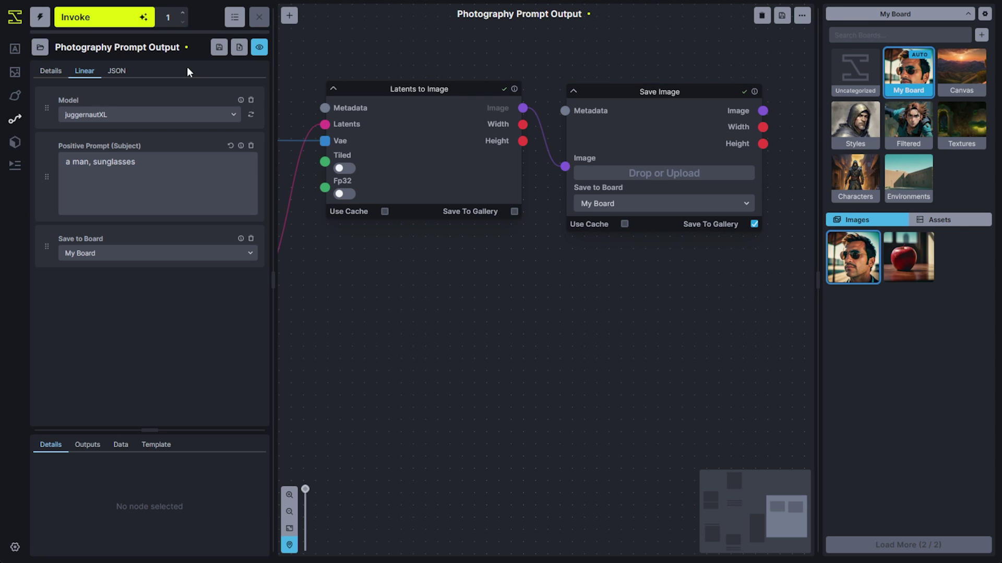
- Bring the String Join prompt node into view, then save the workflow and return to run view
{"action": "scroll", "coordinate": [303, 267], "scroll_direction": "down", "scroll_amount": 2}
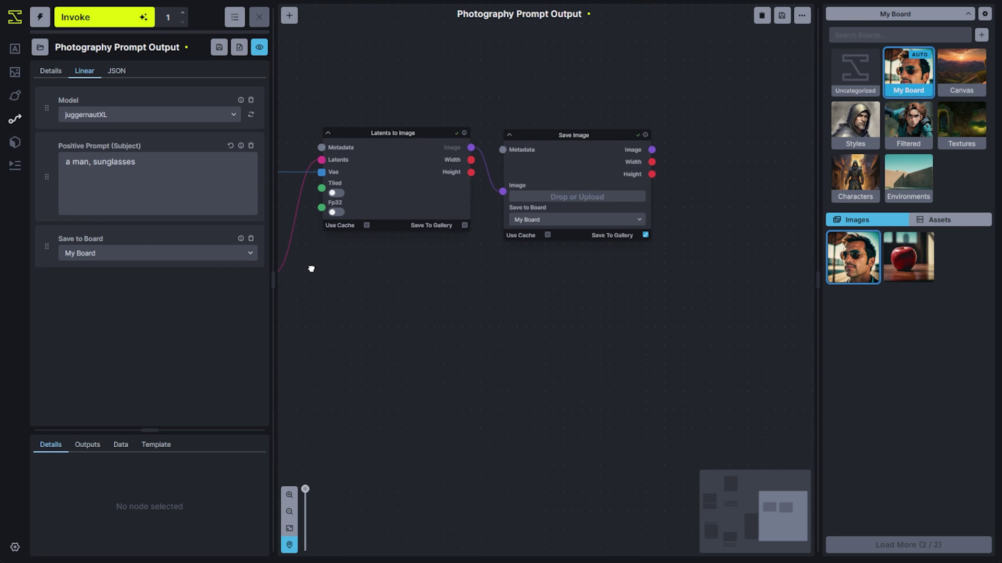
{"action": "left_click_drag", "start_coordinate": [311, 270], "coordinate": [522, 293]}
{"action": "left_click_drag", "start_coordinate": [414, 114], "coordinate": [448, 319]}
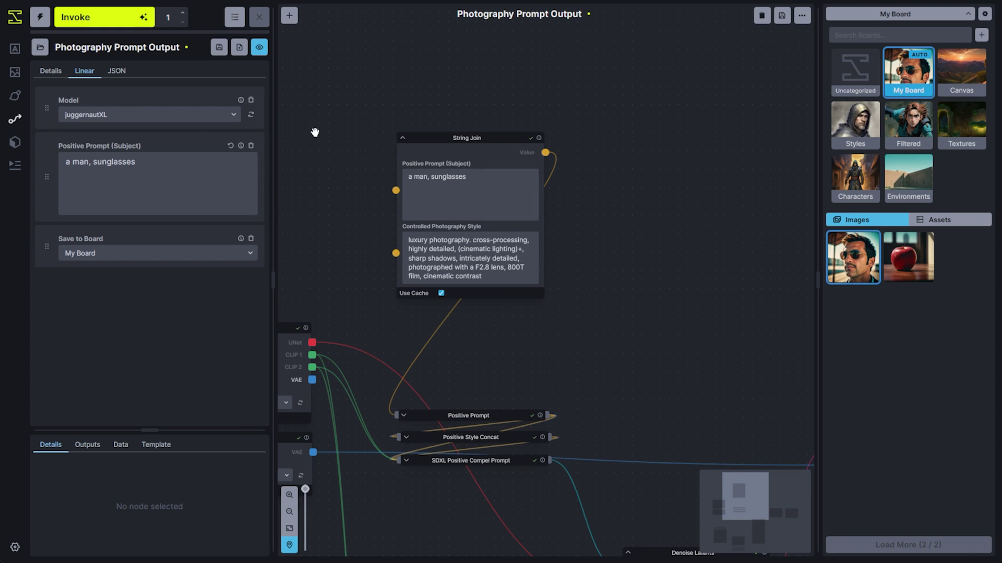
{"action": "left_click", "coordinate": [219, 47]}
{"action": "left_click", "coordinate": [259, 47]}
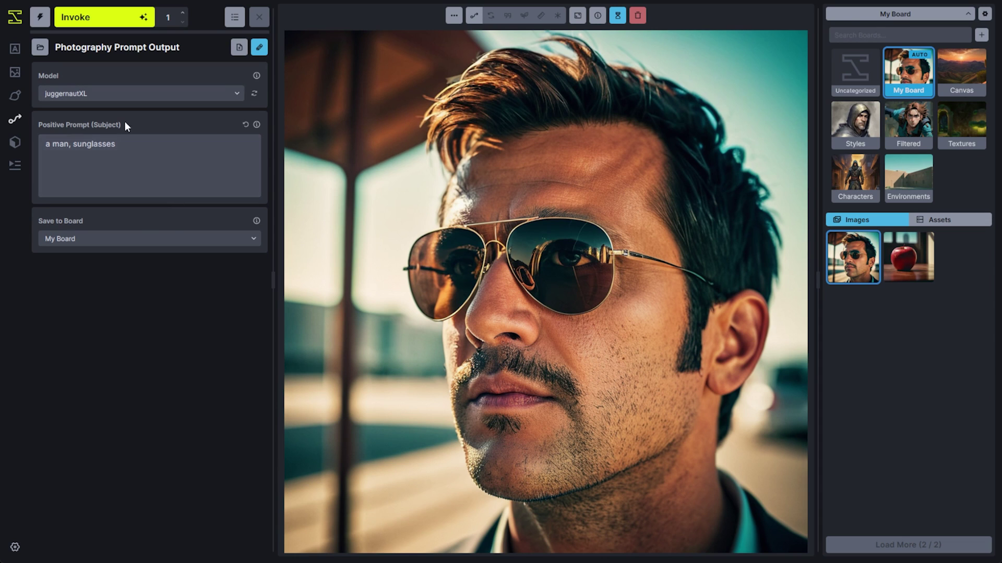
- Append ', an apple on table' to the subject prompt, reset it to default, and open the Library
{"action": "left_click", "coordinate": [204, 172]}
{"action": "type", "text": ", an apple on table"}
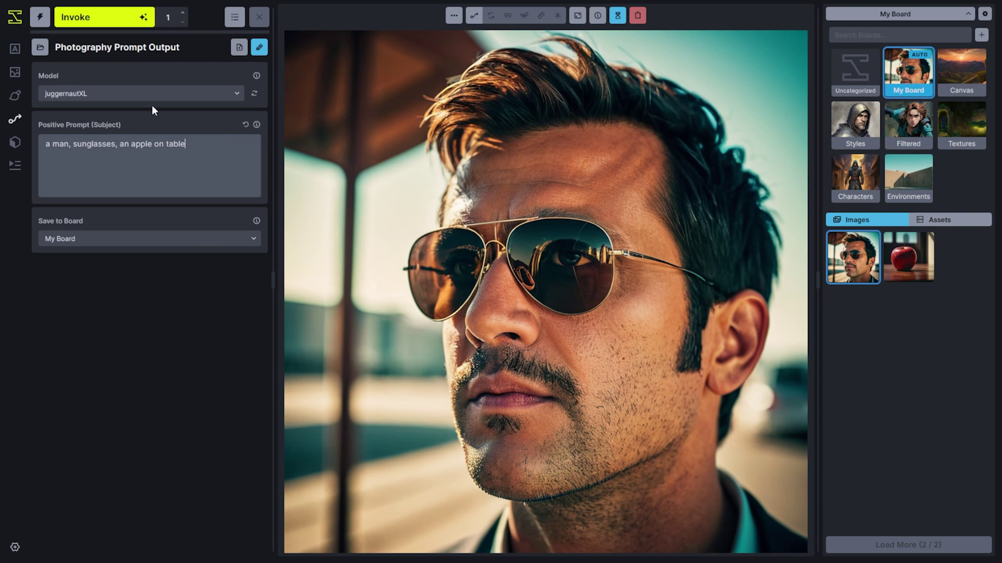
{"action": "left_click", "coordinate": [246, 126]}
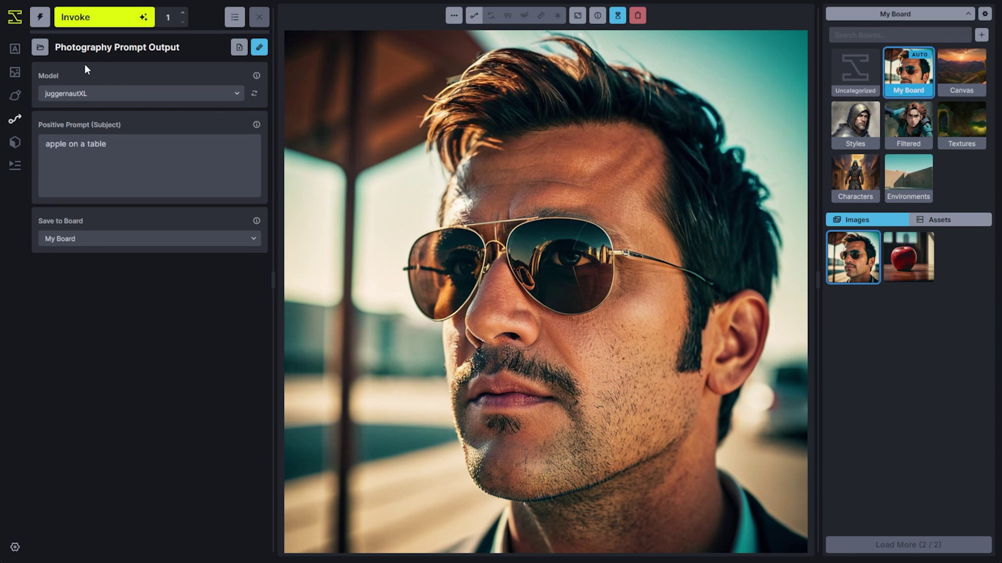
{"action": "left_click", "coordinate": [40, 47]}
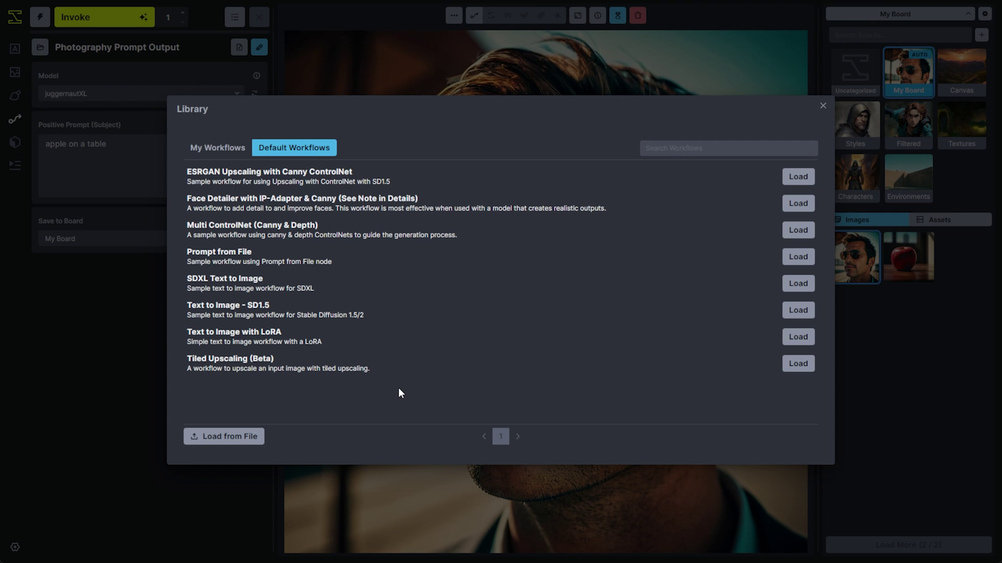
- Load the Tiled Upscaling (Beta) workflow with the sunglasses portrait as the image to upscale
{"action": "left_click", "coordinate": [794, 369]}
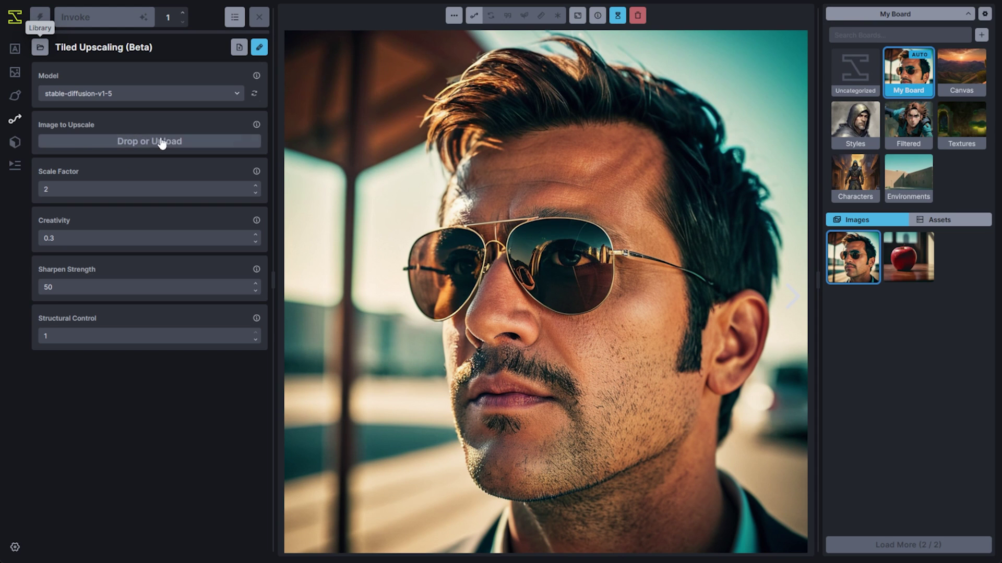
{"action": "left_click_drag", "start_coordinate": [323, 204], "coordinate": [132, 139]}
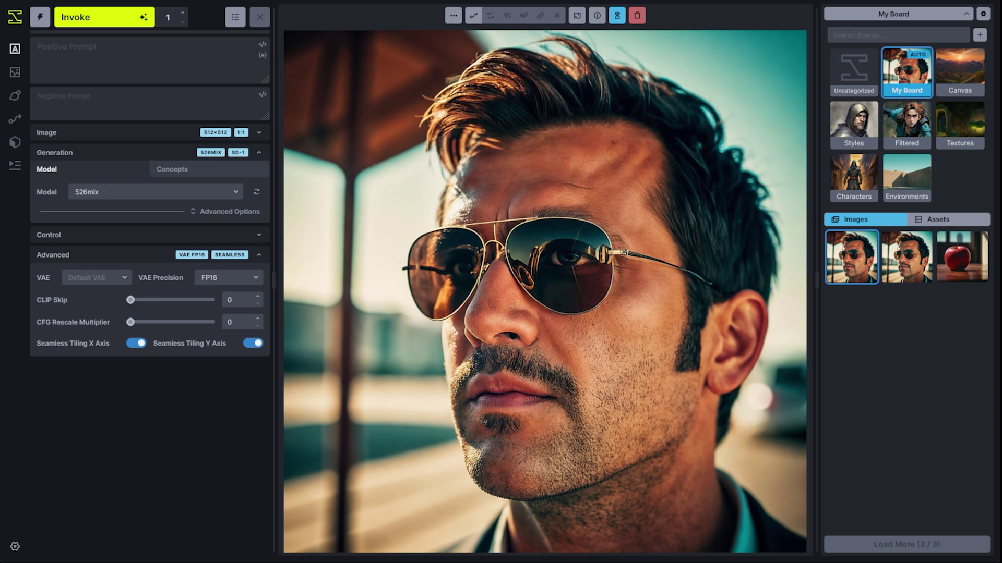
- Generate the pasted candy and popsicle pattern prompt and open the result in a new tab
{"action": "left_click", "coordinate": [130, 52]}
{"action": "type", "text": "a delicious candy and popsicle pattern"}
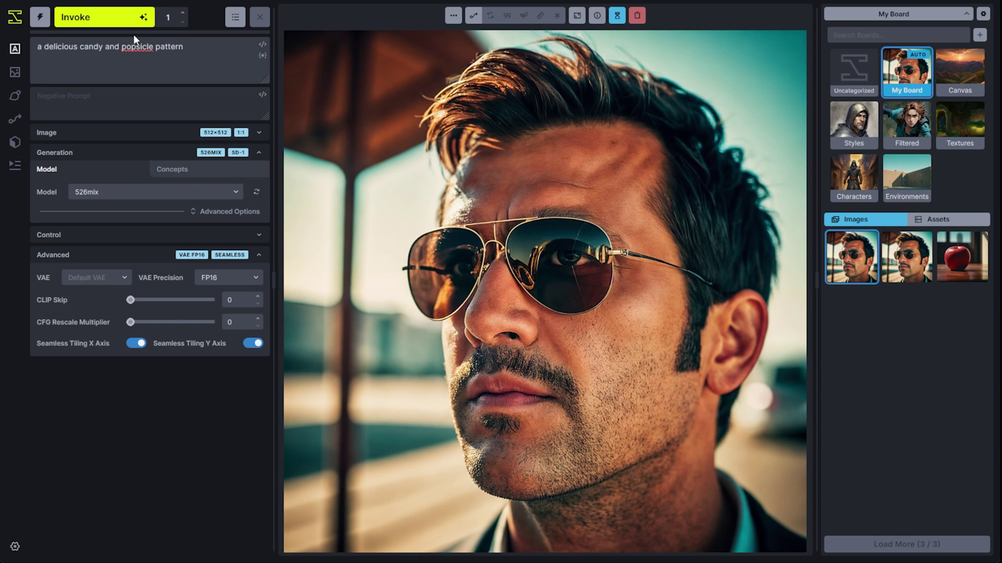
{"action": "left_click", "coordinate": [131, 20]}
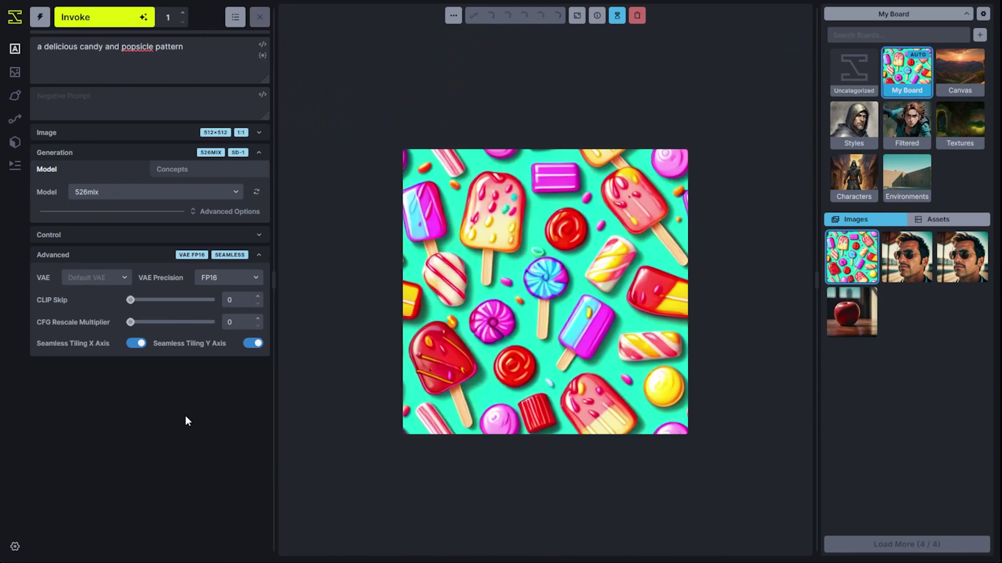
{"action": "right_click", "coordinate": [405, 312]}
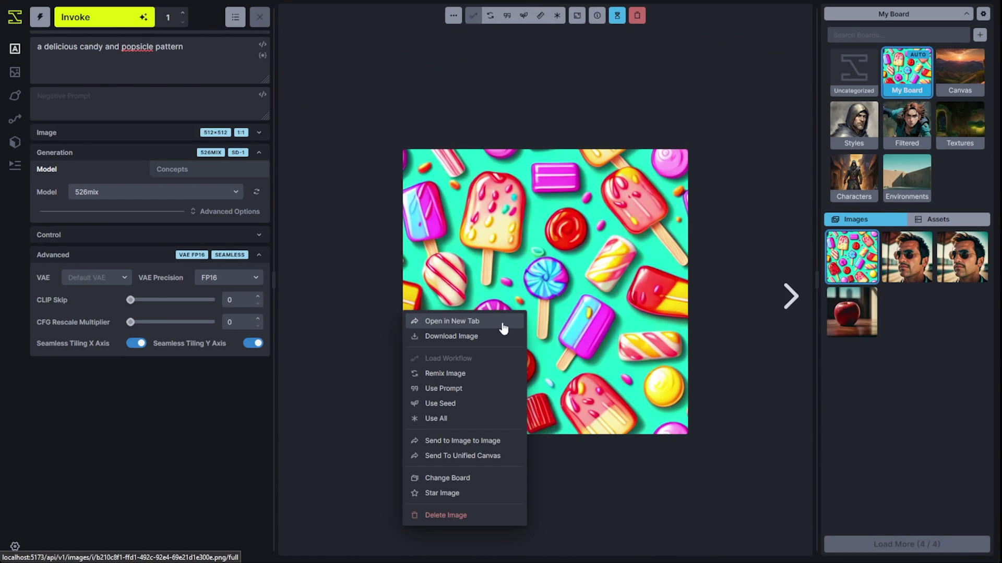
{"action": "left_click", "coordinate": [502, 323]}
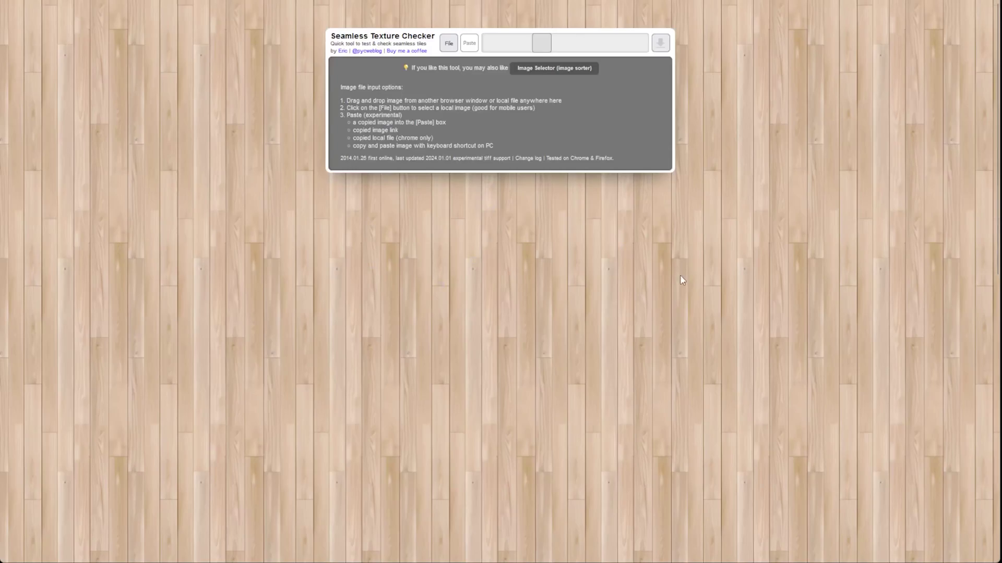
- Paste the candy image into Seamless Texture Checker and enlarge the tiles with the zoom slider
{"action": "key", "text": "ctrl+v"}
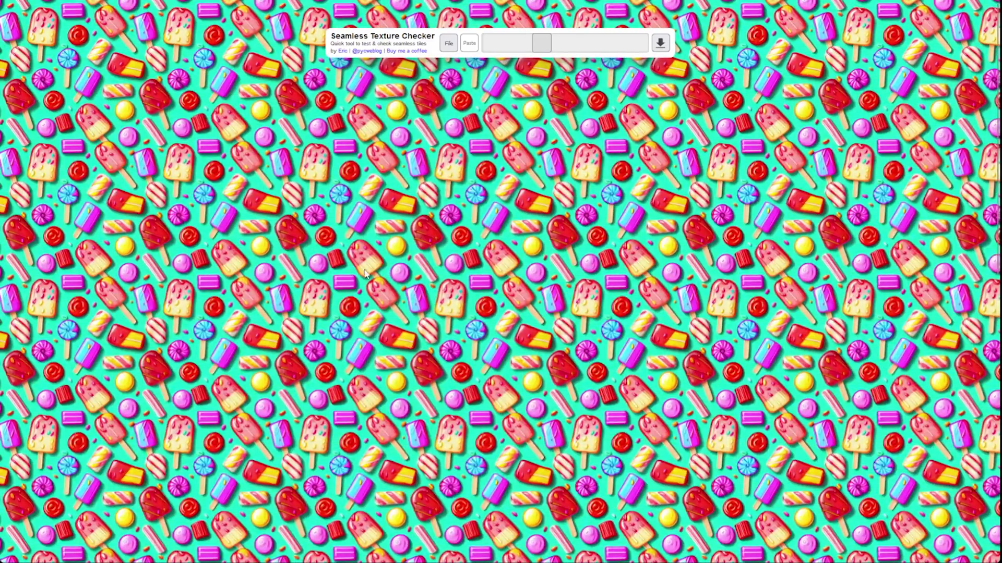
{"action": "left_click_drag", "start_coordinate": [540, 47], "coordinate": [602, 57]}
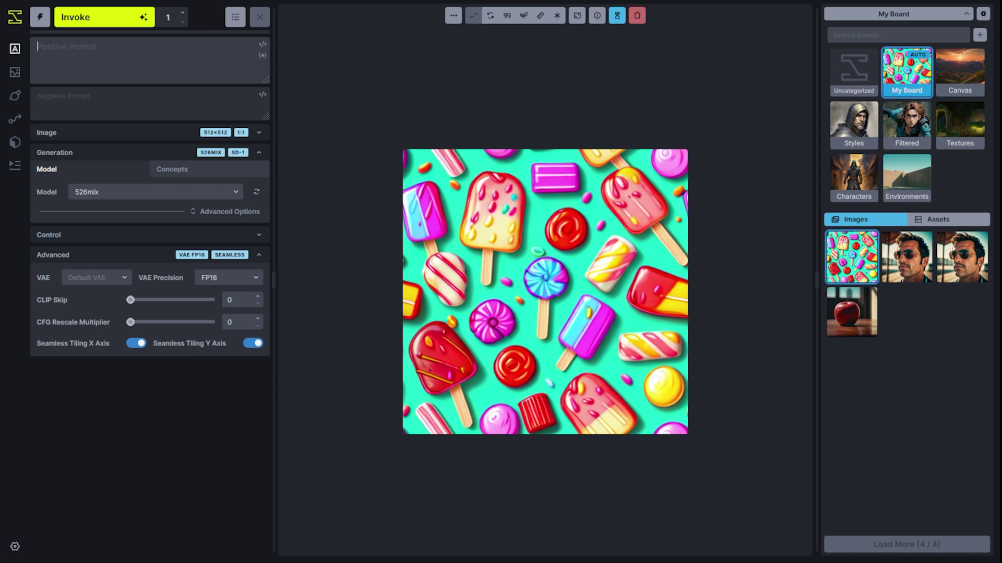
- Generate 'red brick wall, ink and watercolor, handpainted' and drop the result into the texture checker
{"action": "type", "text": "red brick wall, ink and watercolor, handpainted"}
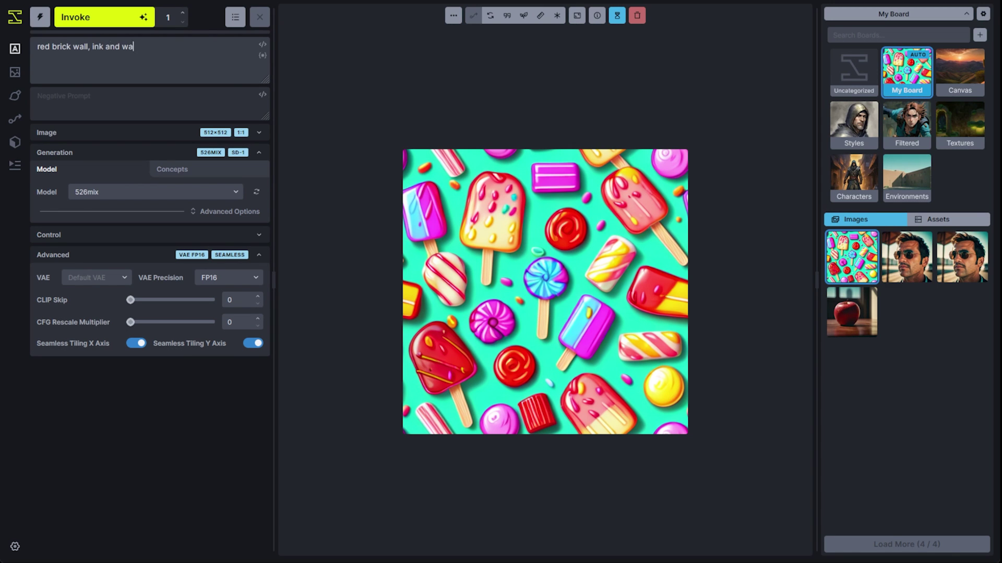
{"action": "left_click", "coordinate": [99, 16]}
{"action": "right_click", "coordinate": [491, 270]}
{"action": "left_click", "coordinate": [493, 278]}
{"action": "mouse_move", "coordinate": [490, 280]}
{"action": "left_mouse_down"}
{"action": "mouse_move", "coordinate": [480, 296]}
{"action": "mouse_move", "coordinate": [708, 2]}
{"action": "mouse_move", "coordinate": [501, 293]}
{"action": "left_mouse_up"}
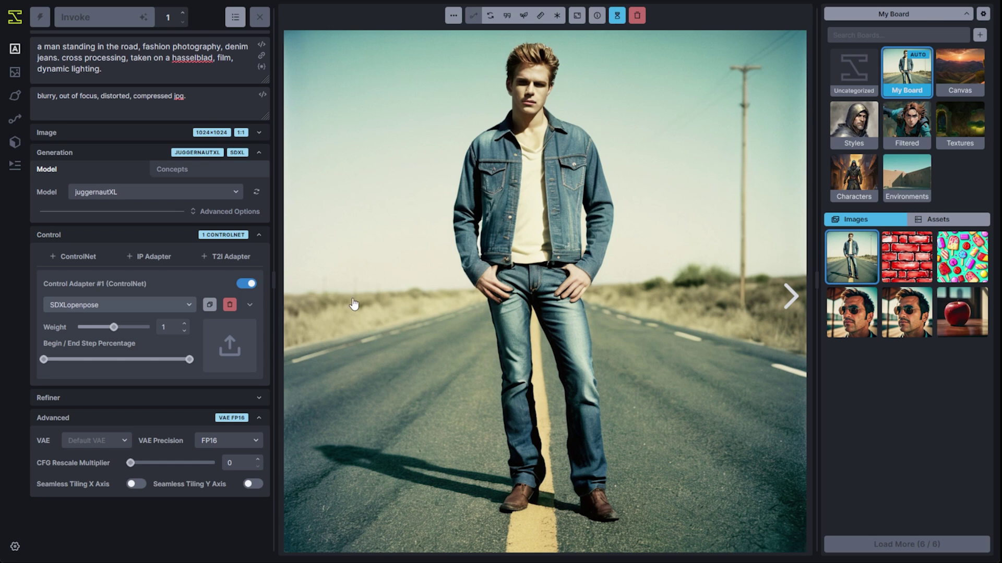
- Use the man-on-road image as the openpose ControlNet reference with Face and Hands enabled
{"action": "left_click_drag", "start_coordinate": [399, 207], "coordinate": [230, 344]}
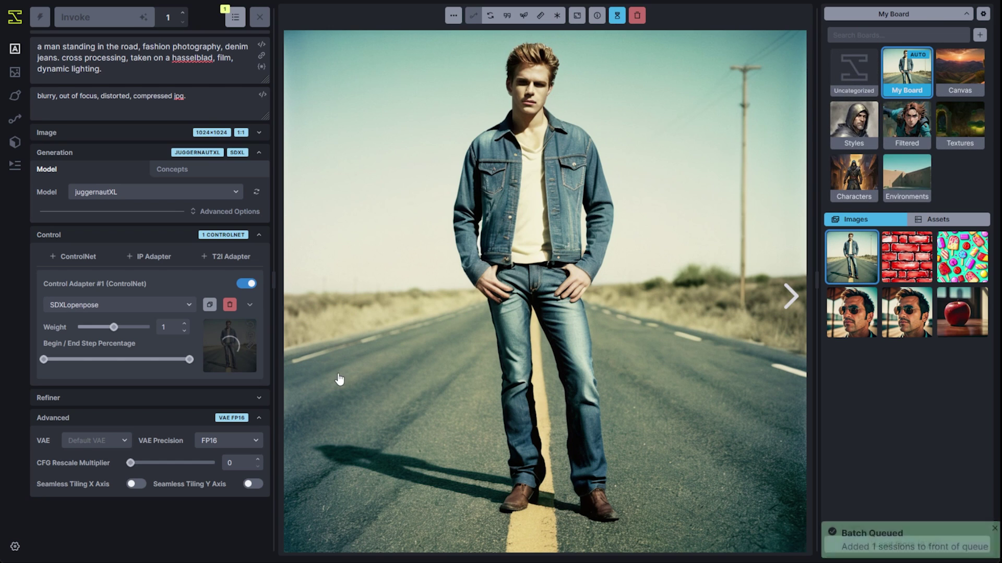
{"action": "left_click", "coordinate": [252, 308]}
{"action": "scroll", "coordinate": [251, 308], "scroll_direction": "down", "scroll_amount": 3}
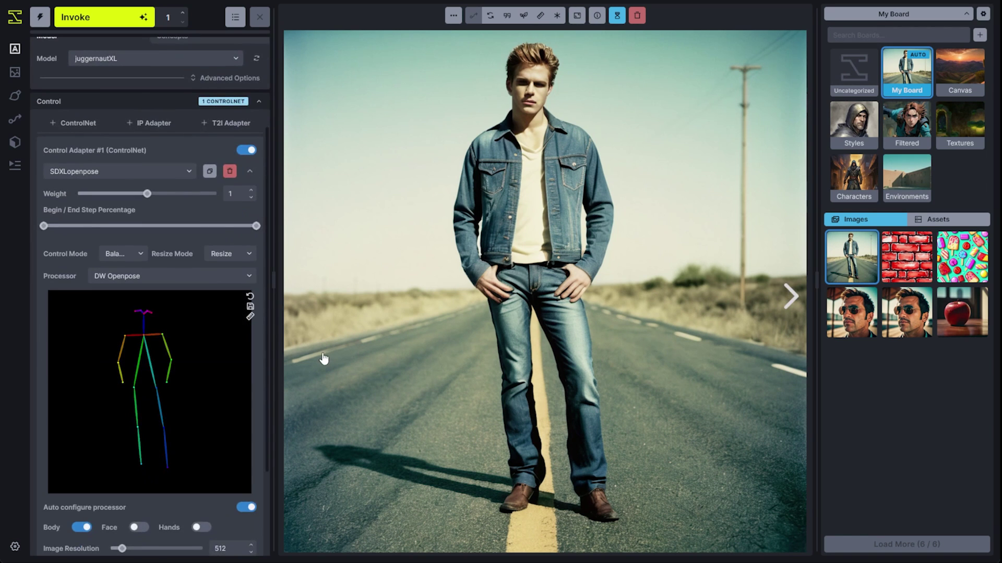
{"action": "scroll", "coordinate": [130, 443], "scroll_direction": "down", "scroll_amount": 2}
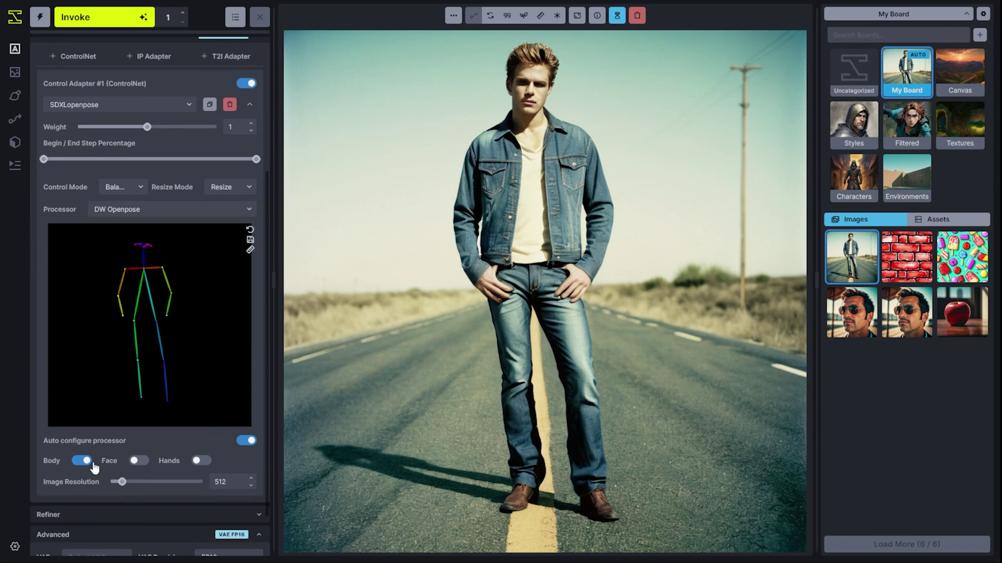
{"action": "left_click", "coordinate": [135, 463]}
{"action": "left_click", "coordinate": [179, 462]}
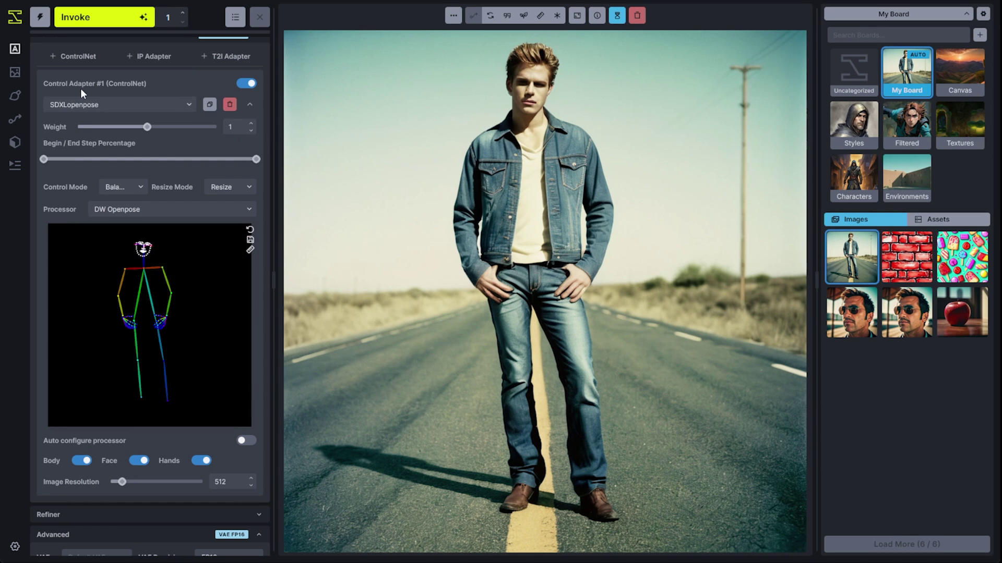
- Change 'man' to 'woman' in the prompt and generate the image
{"action": "scroll", "coordinate": [109, 218], "scroll_direction": "up", "scroll_amount": 4}
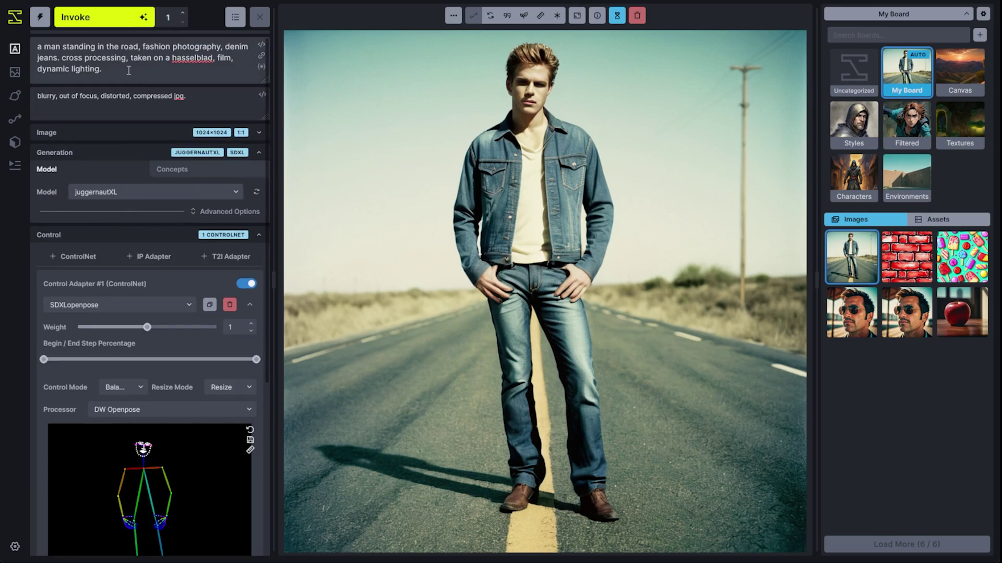
{"action": "type", "text": "wo"}
{"action": "left_click", "coordinate": [102, 17]}
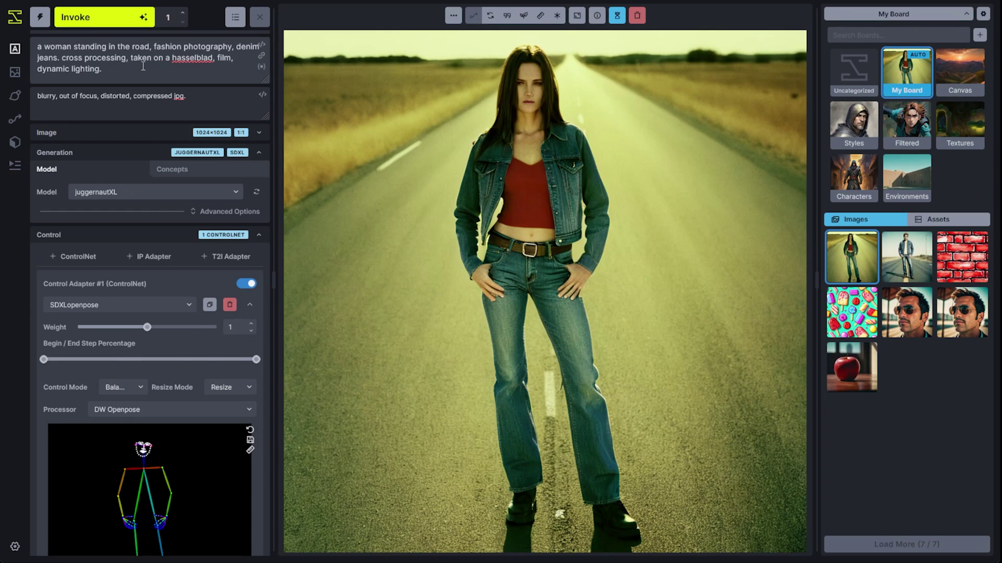
- Send the woman image to the Unified Canvas and place a 320x320 bounding box over her head
{"action": "left_click", "coordinate": [453, 15]}
{"action": "key", "text": "Return"}
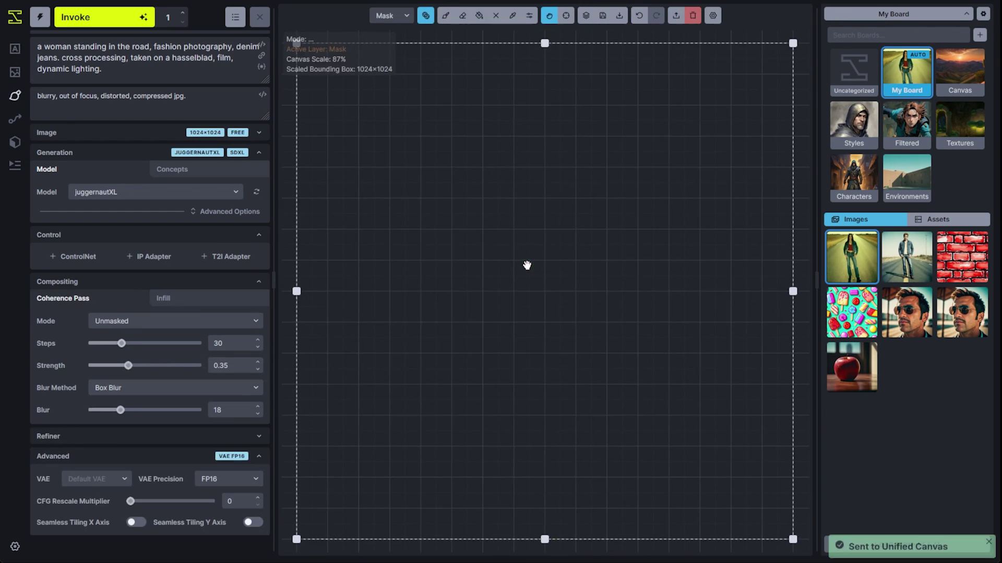
{"action": "left_click_drag", "start_coordinate": [762, 508], "coordinate": [454, 197]}
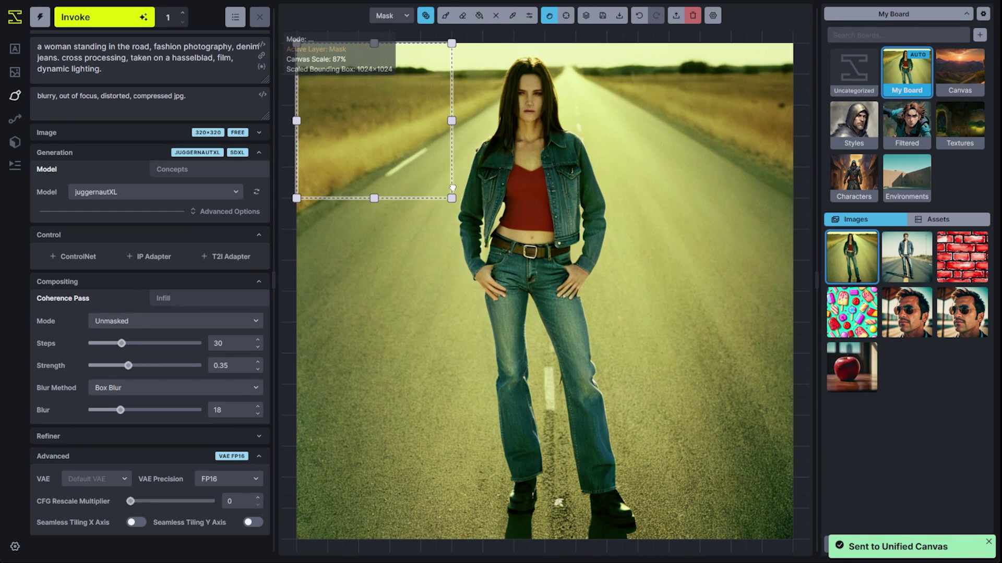
{"action": "left_click_drag", "start_coordinate": [376, 143], "coordinate": [531, 144]}
- Paint a mask over the woman's face with the brush sized to fit
{"action": "key", "text": "b"}
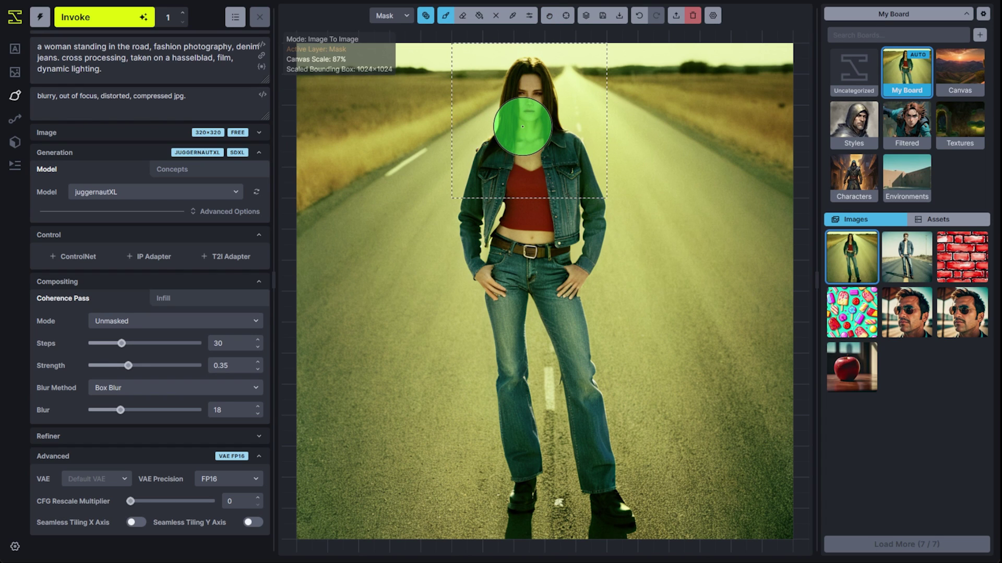
{"action": "key", "text": "bracketleft"}
{"action": "key", "text": "bracketleft"}
{"action": "key", "text": "bracketleft"}
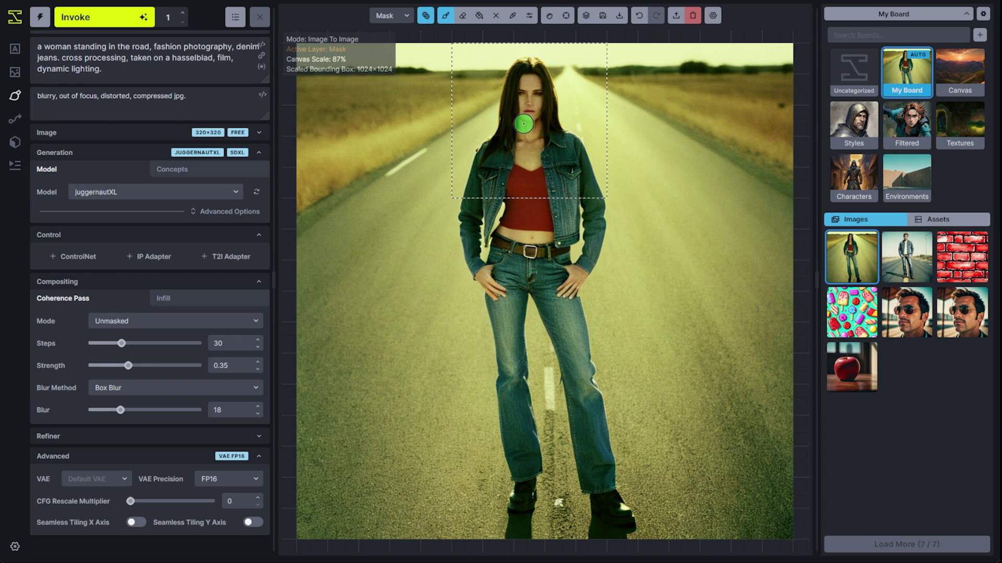
{"action": "key", "text": "bracketright"}
{"action": "key", "text": "bracketleft"}
{"action": "key", "text": "bracketright"}
{"action": "key", "text": "bracketright"}
{"action": "key", "text": "bracketleft"}
{"action": "key", "text": "bracketleft"}
{"action": "key", "text": "bracketleft"}
{"action": "mouse_move", "coordinate": [524, 133]}
{"action": "left_mouse_down"}
{"action": "mouse_move", "coordinate": [531, 94]}
{"action": "mouse_move", "coordinate": [528, 118]}
{"action": "left_mouse_up"}
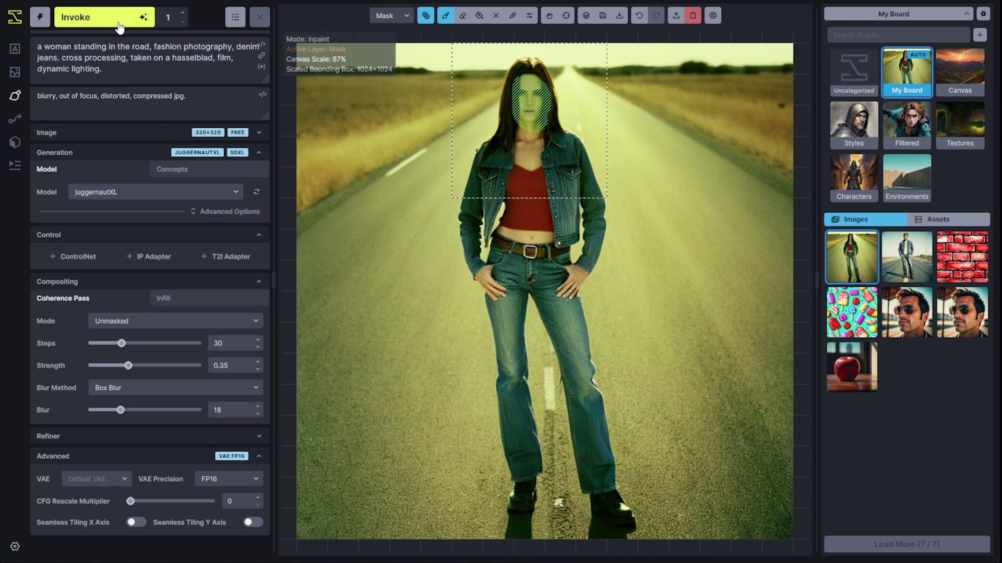